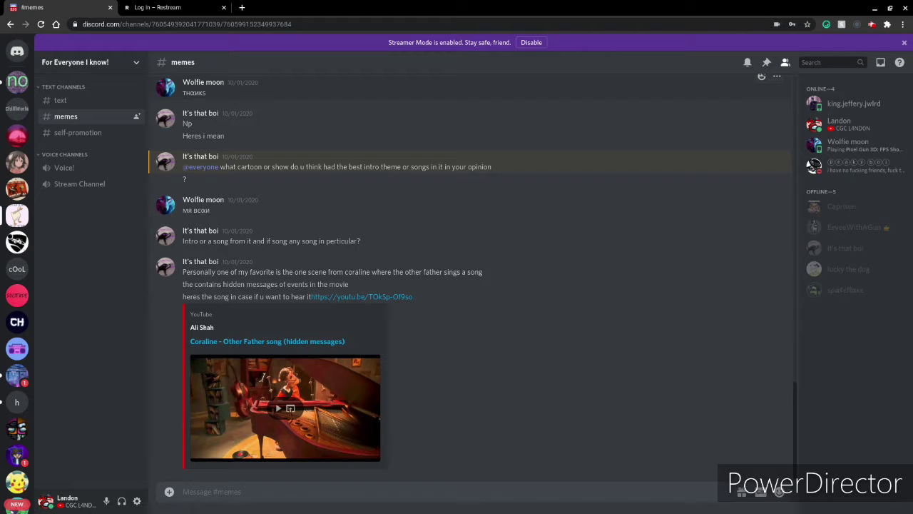
click(151, 8)
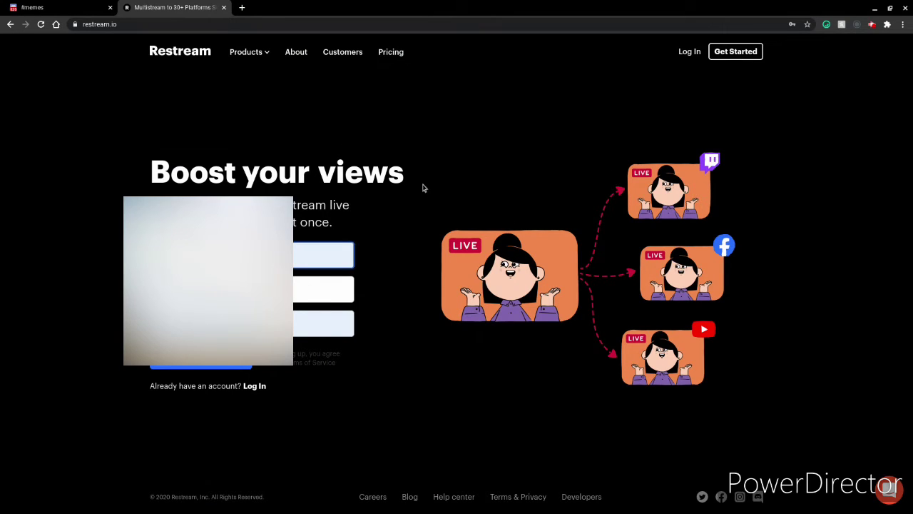
click(314, 255)
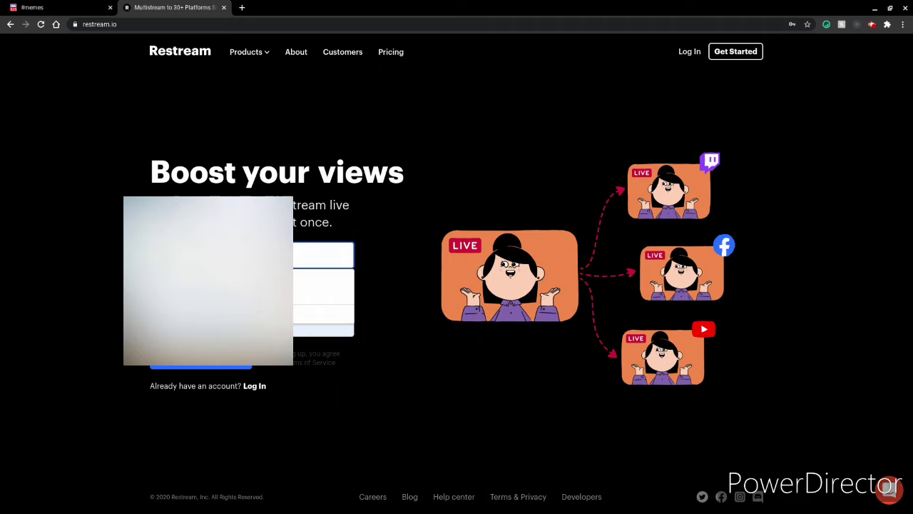
key(Tab)
key(Tab)
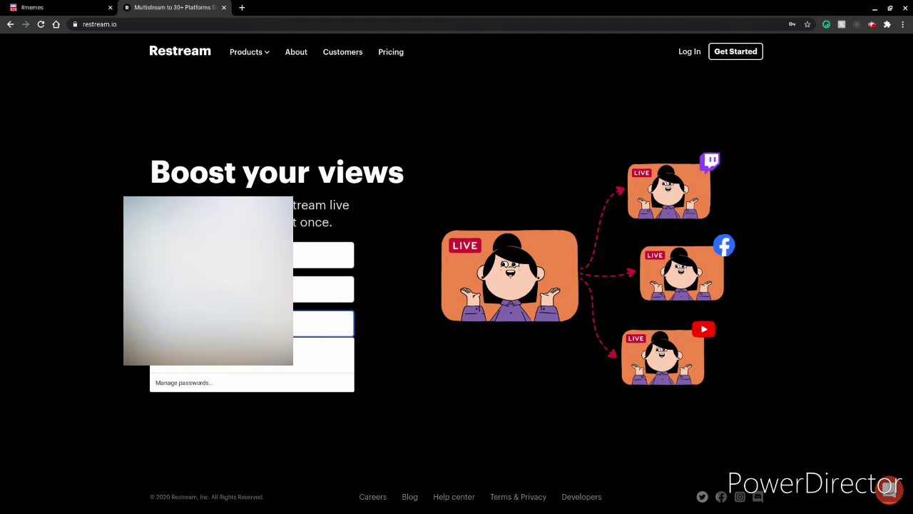
click(480, 389)
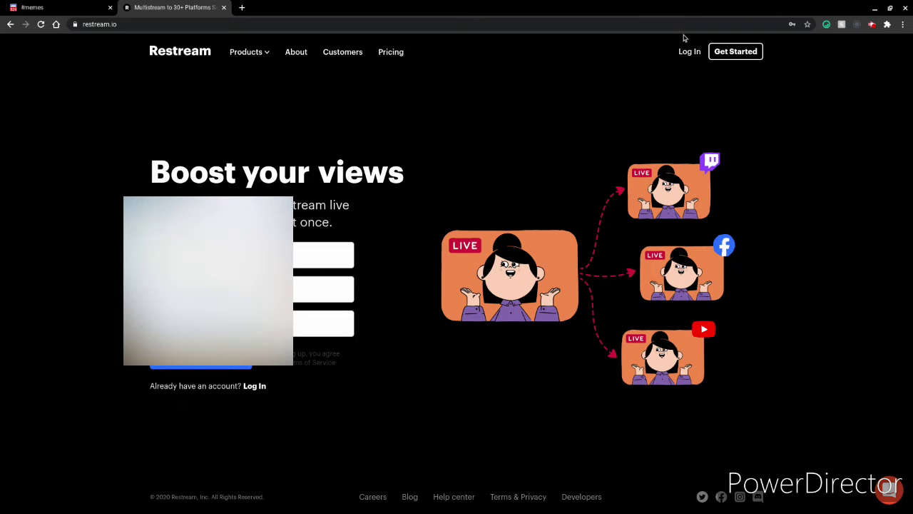
- Log in to the Restream account from the login page and enter the Live Studio from the dashboard
click(685, 54)
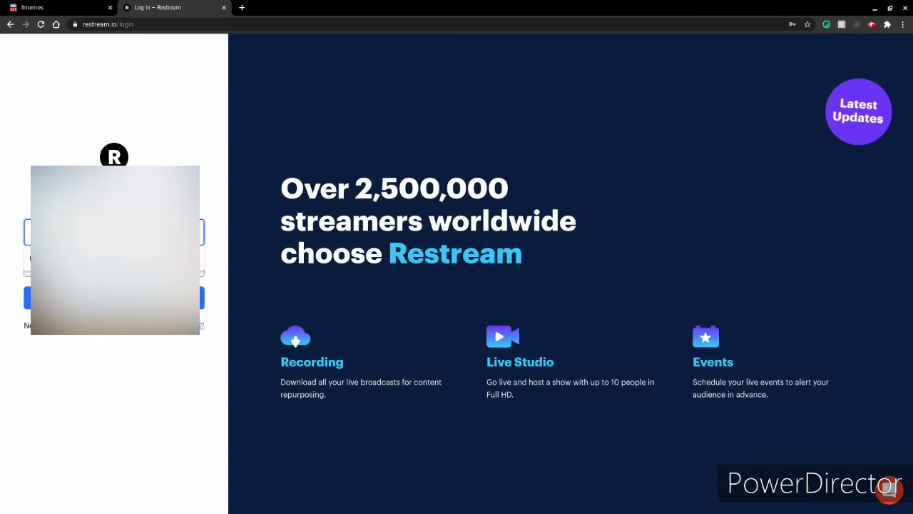
key(Return)
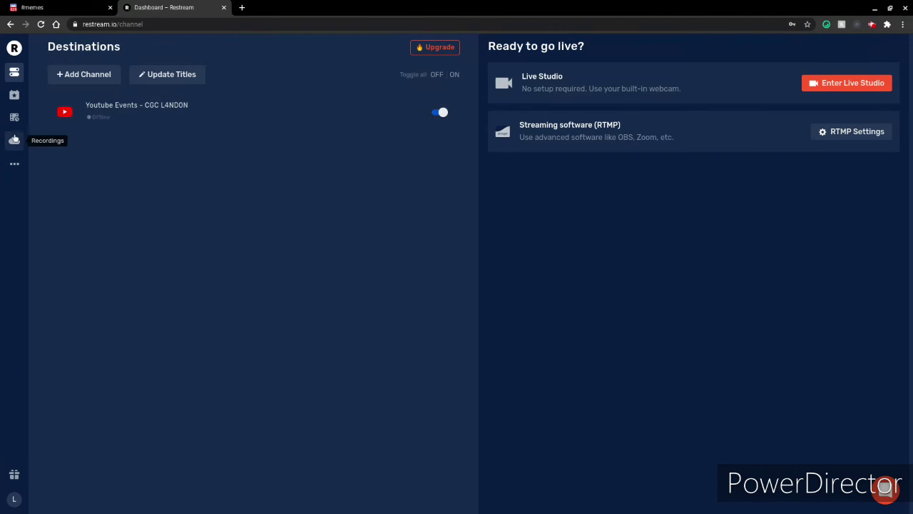
click(871, 83)
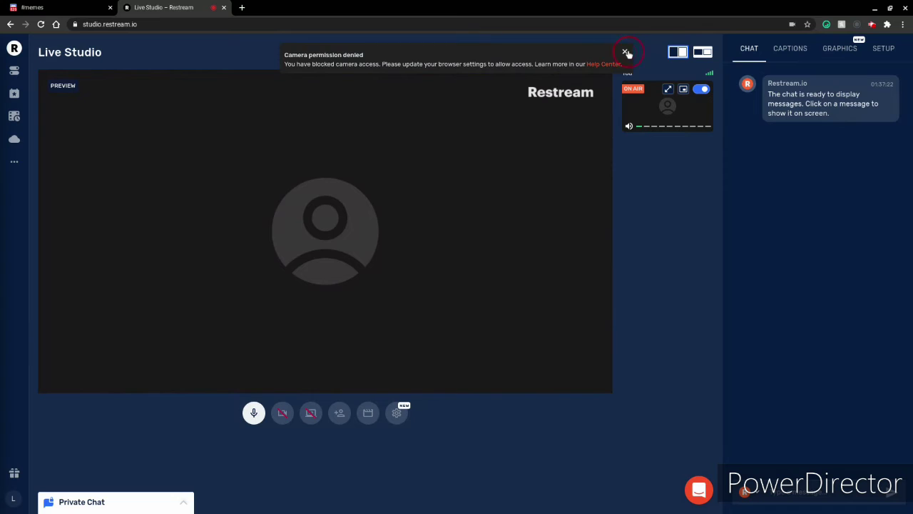
- Toggle the 'You' camera tile off air and review the site permissions, leaving camera blocked
click(626, 53)
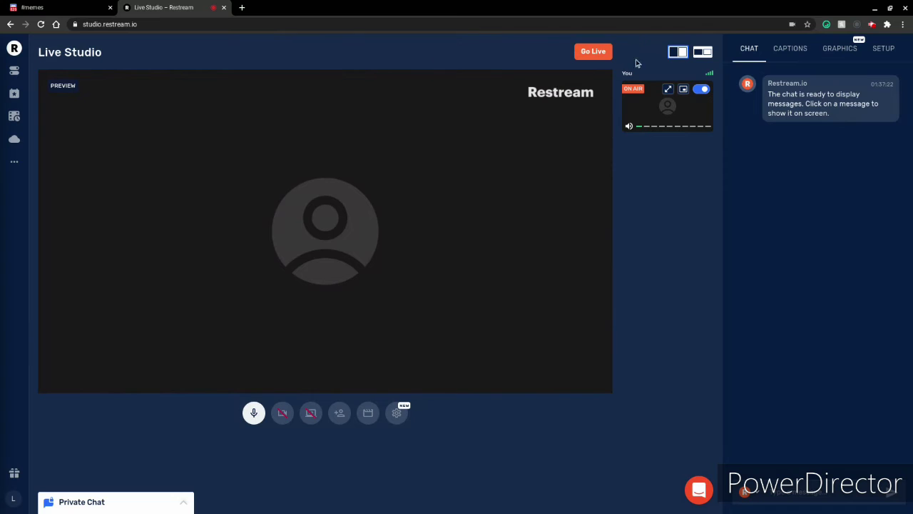
click(703, 89)
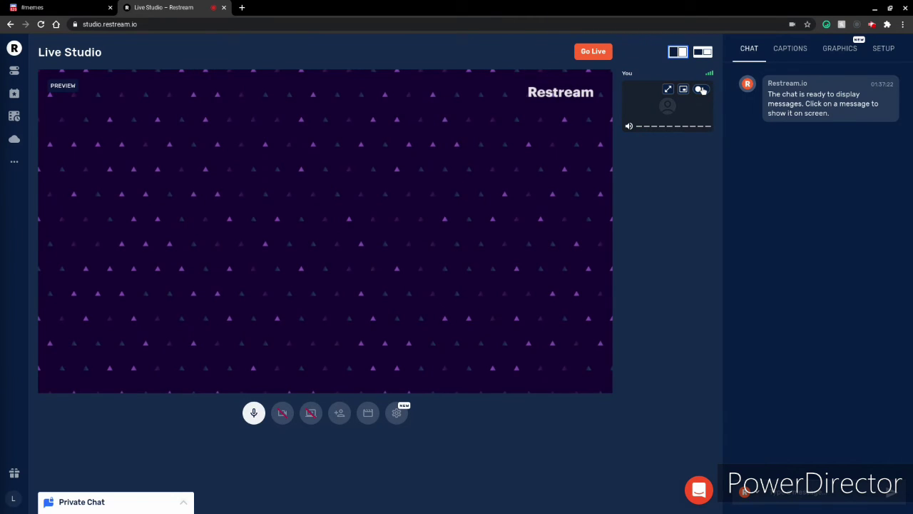
click(74, 24)
click(426, 143)
click(75, 24)
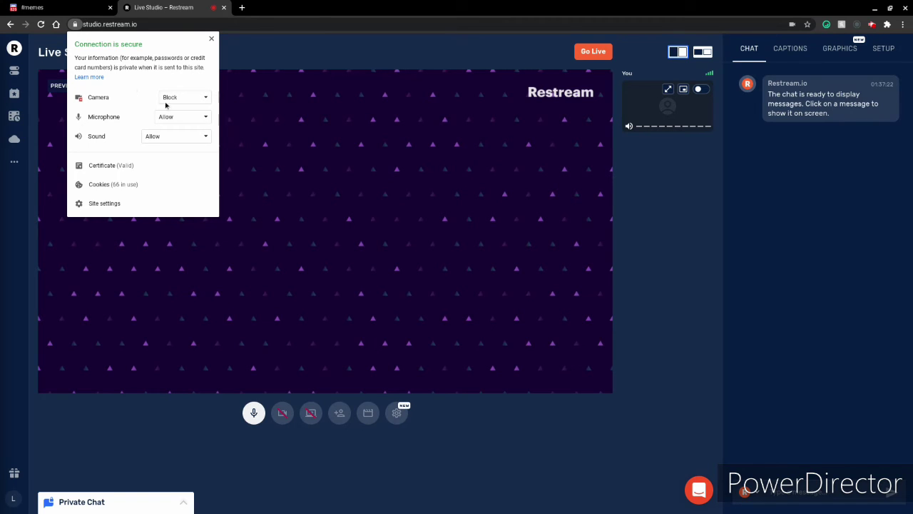
click(505, 175)
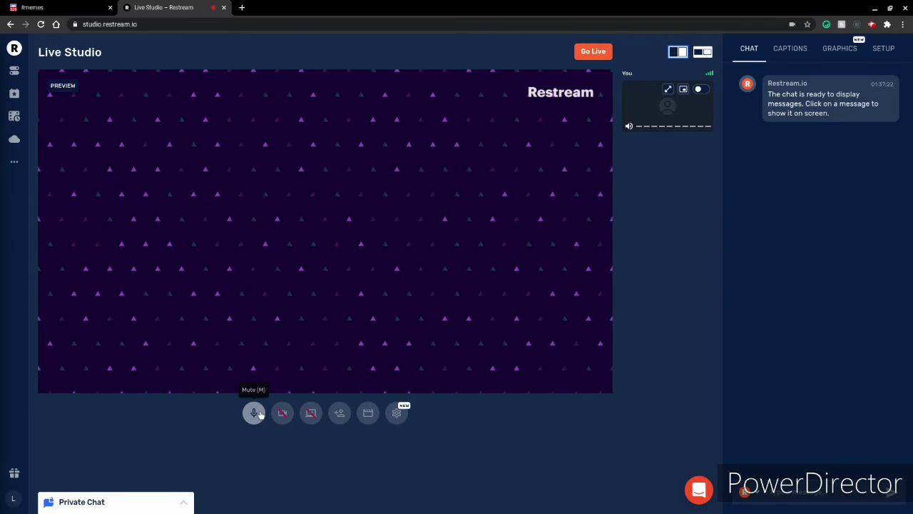
click(700, 489)
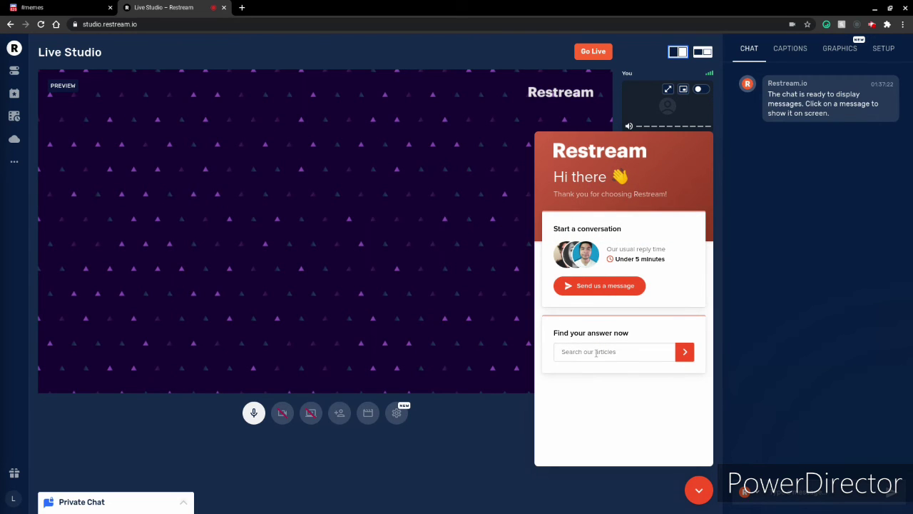
text(mic issues)
key(Return)
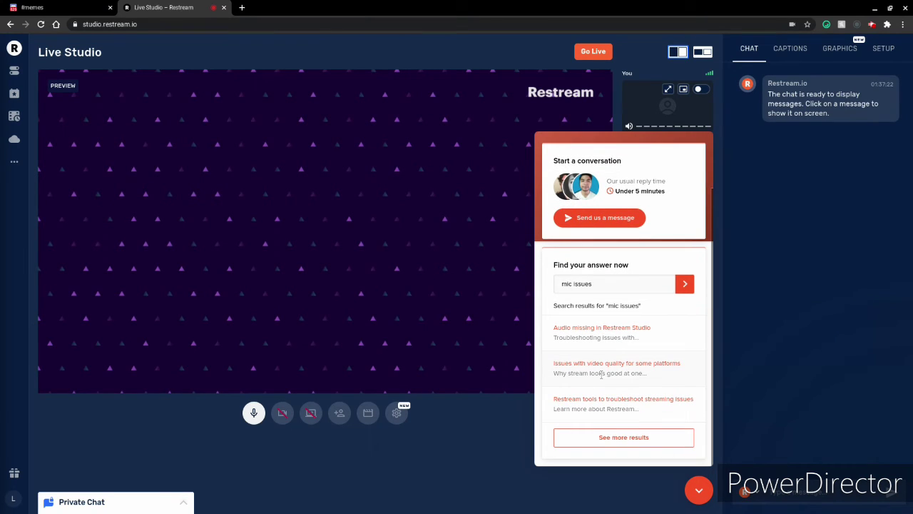
click(699, 491)
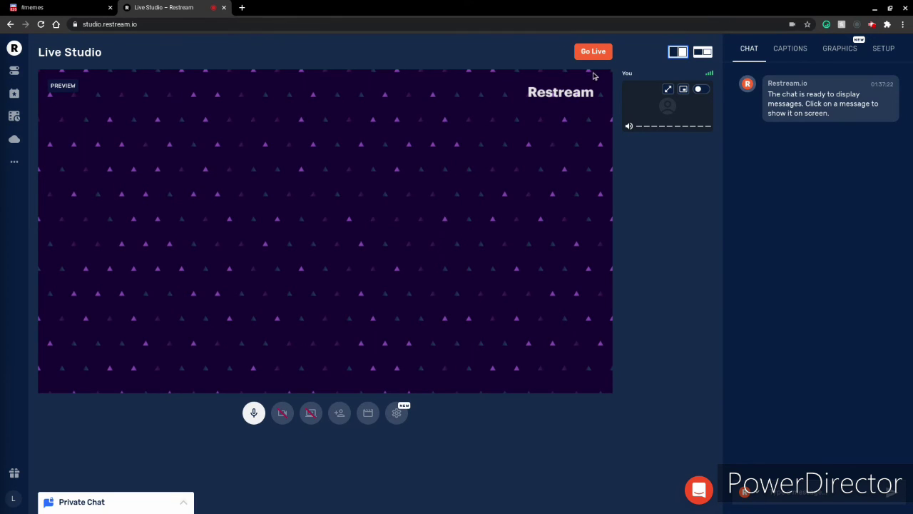
- Share Your Entire Screen with audio, dismiss the time-limit notice, and put the screen tile on air
click(310, 418)
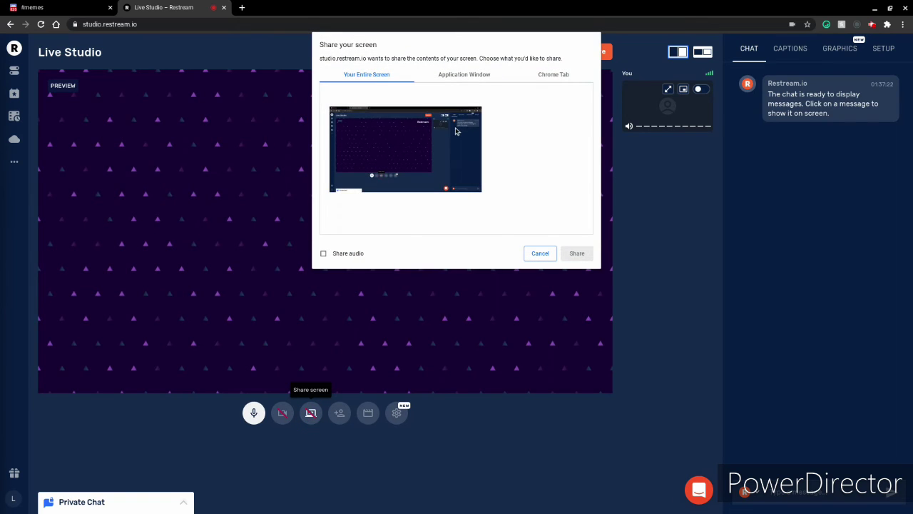
click(324, 253)
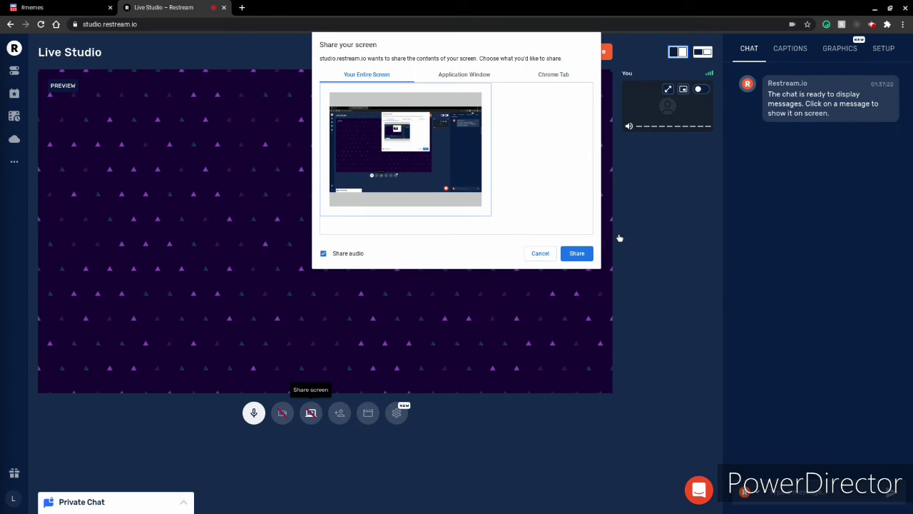
click(585, 254)
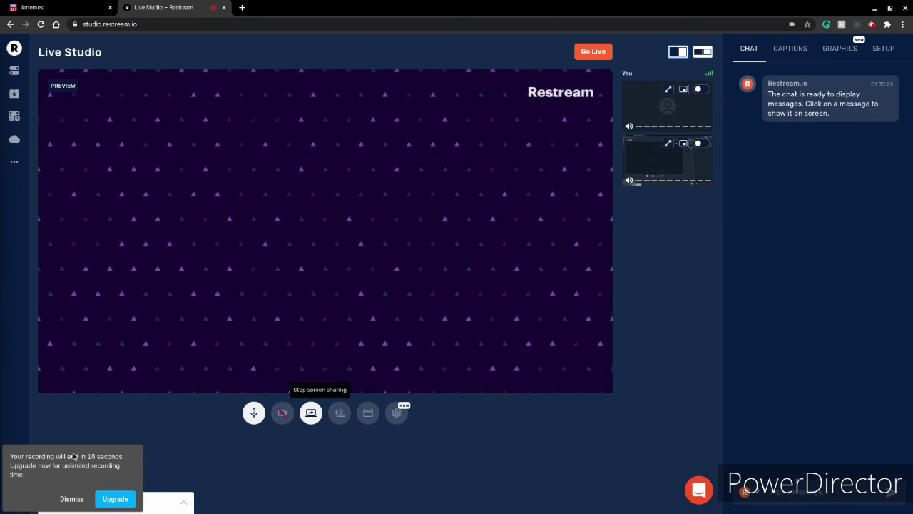
click(72, 497)
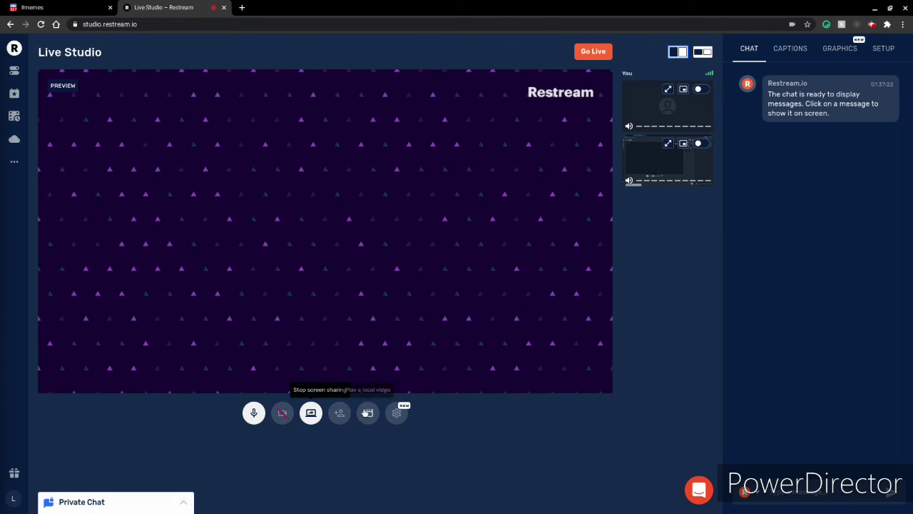
click(703, 143)
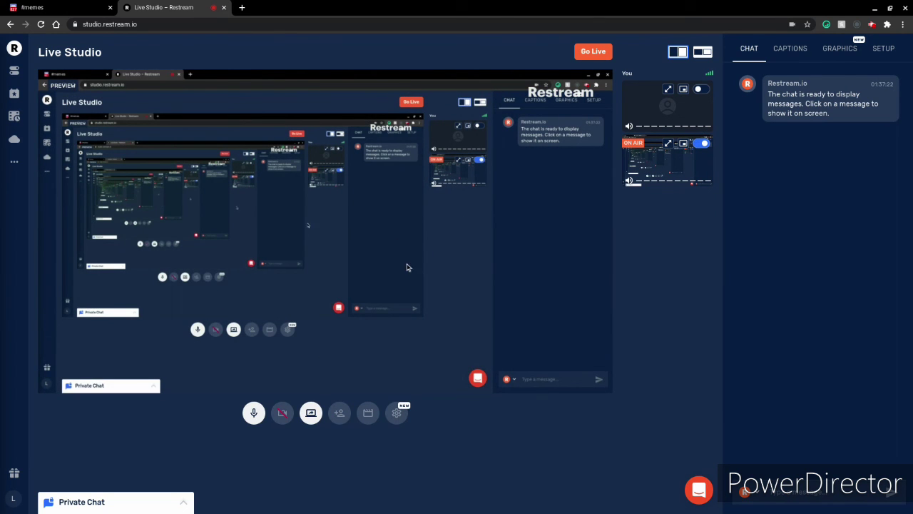